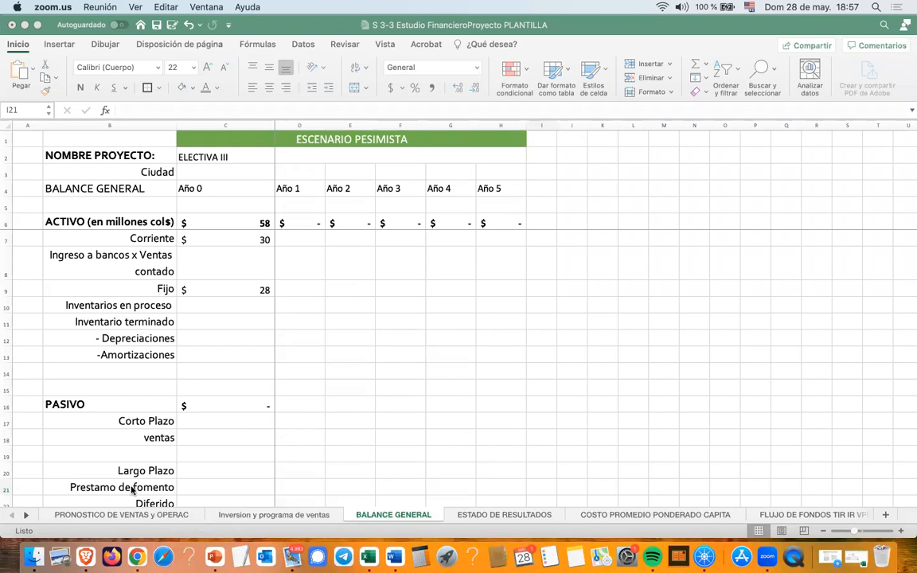
# - Look over the PRONOSTICO DE VENTAS y OPERAC sheet and the Inversion y programa de ventas sheet
pyautogui.click(147, 514)
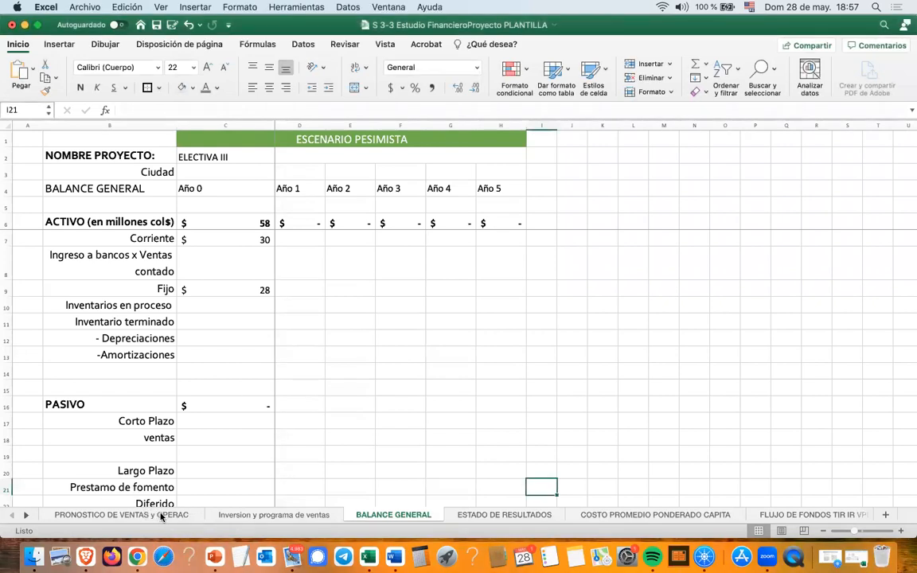
pyautogui.click(162, 515)
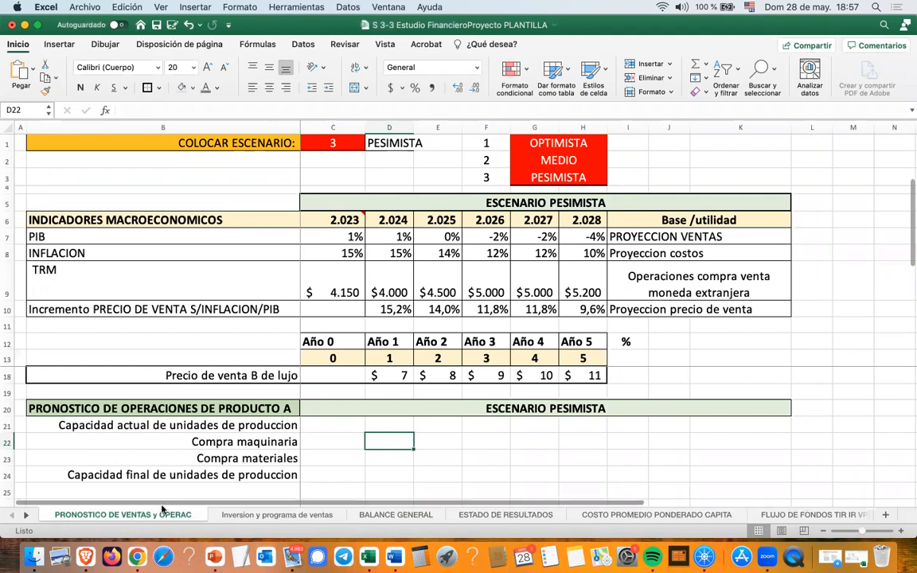
pyautogui.click(252, 516)
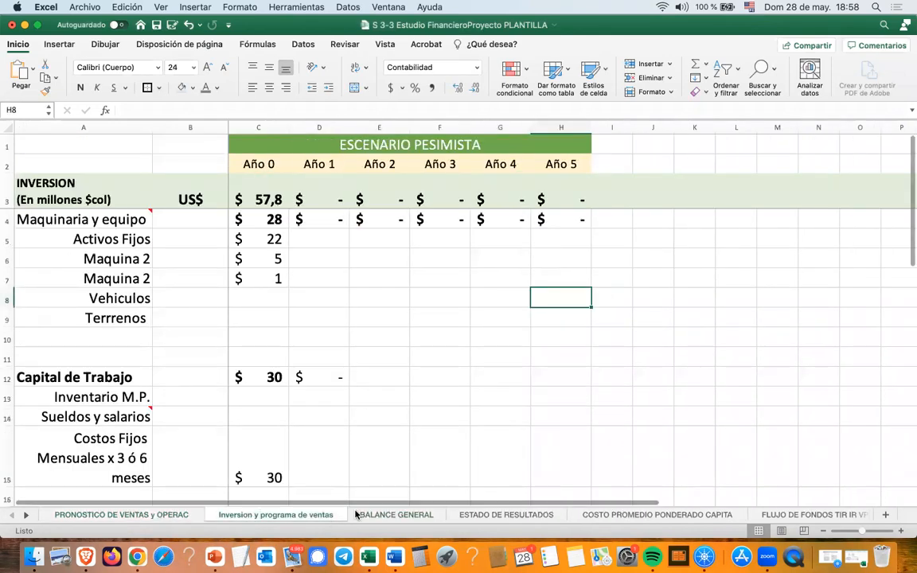
# - Examine the Año 0 assets, liabilities and capital in BALANCE GENERAL and the income section of ESTADO DE RESULTADOS
pyautogui.click(408, 520)
pyautogui.moveTo(240, 220); pyautogui.dragTo(235, 339)
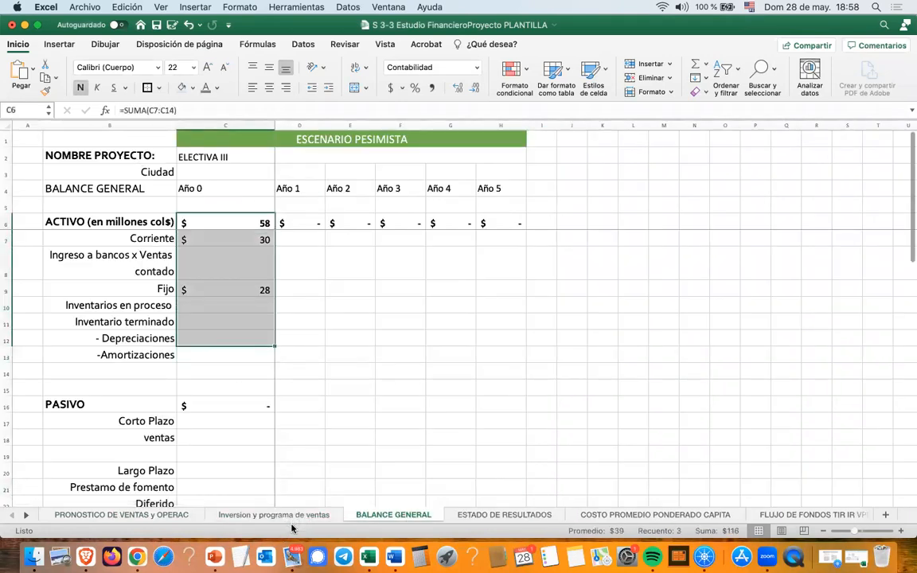
pyautogui.moveTo(247, 426); pyautogui.dragTo(251, 378)
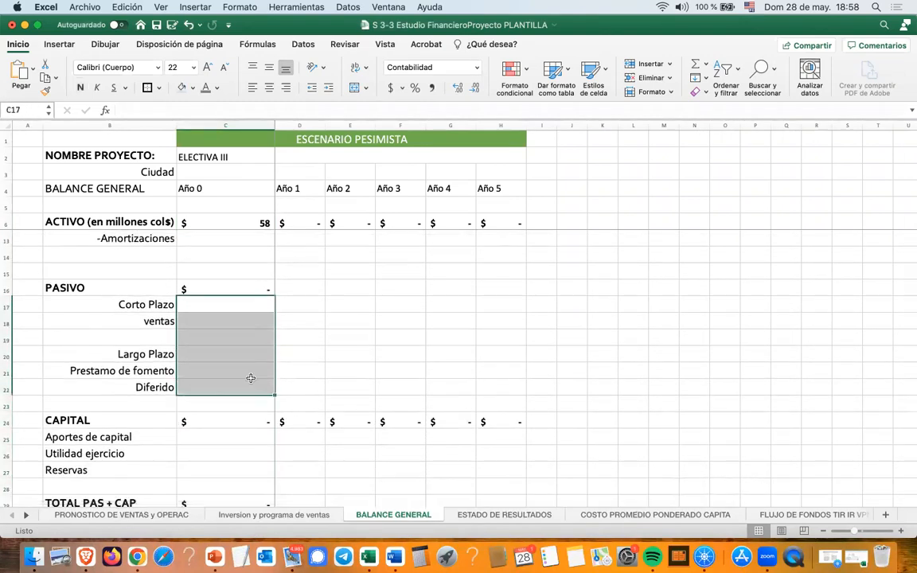
pyautogui.click(210, 437)
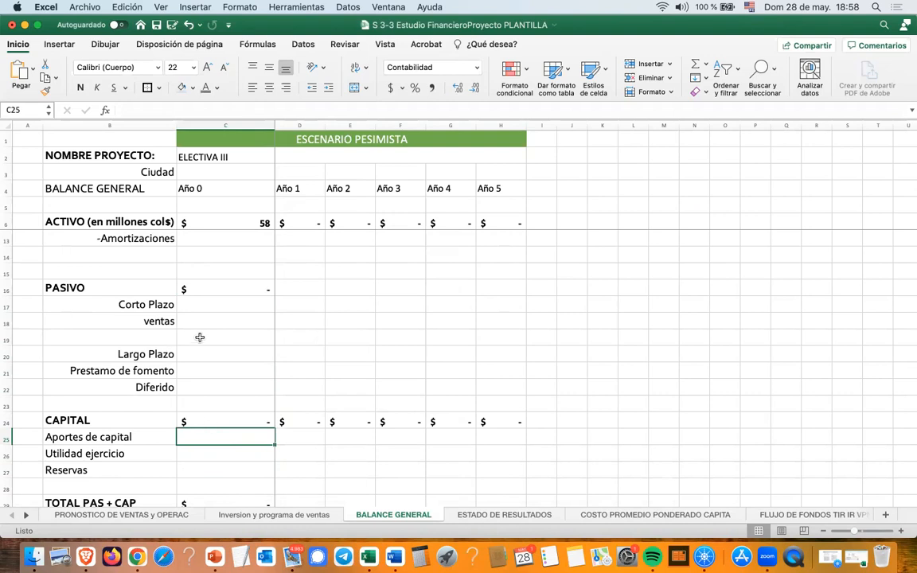
pyautogui.moveTo(189, 304); pyautogui.dragTo(193, 371)
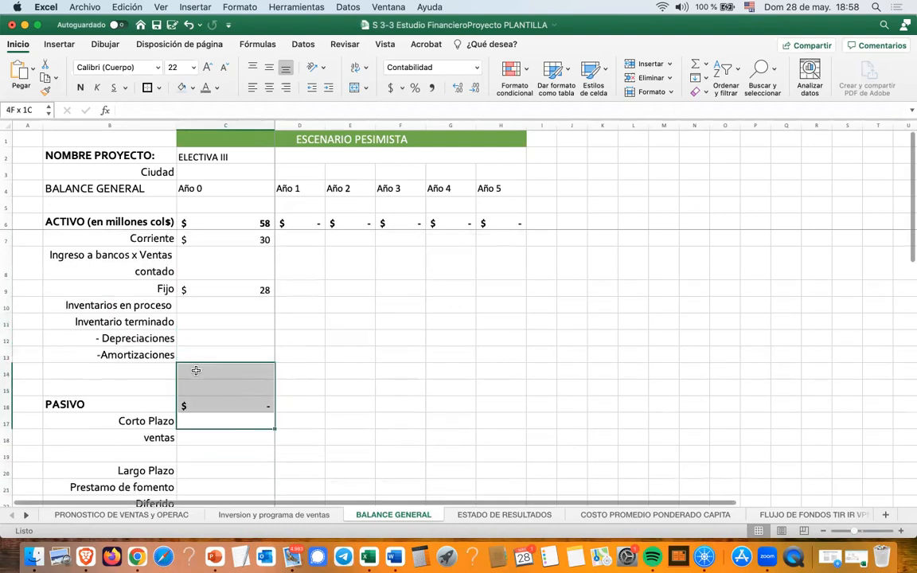
pyautogui.click(232, 424)
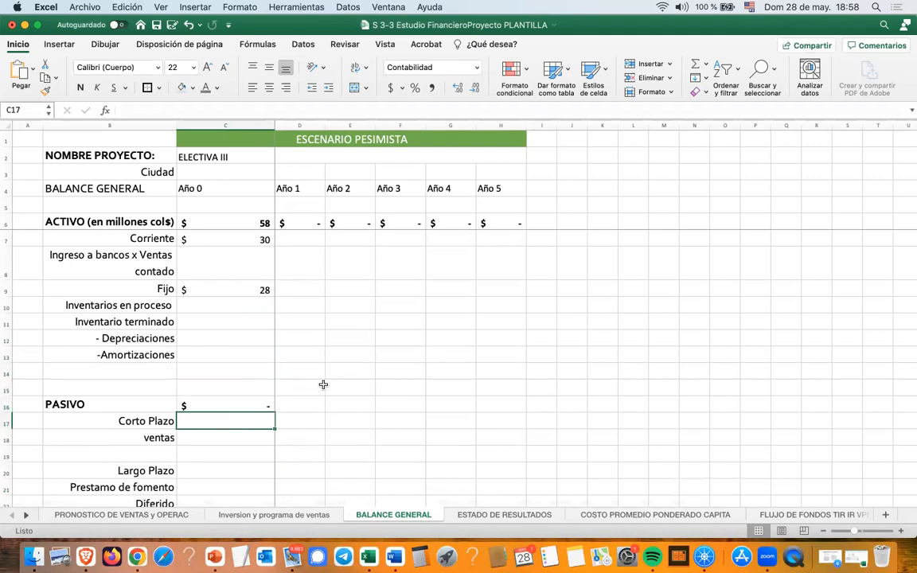
pyautogui.scroll(-1, 323, 381)
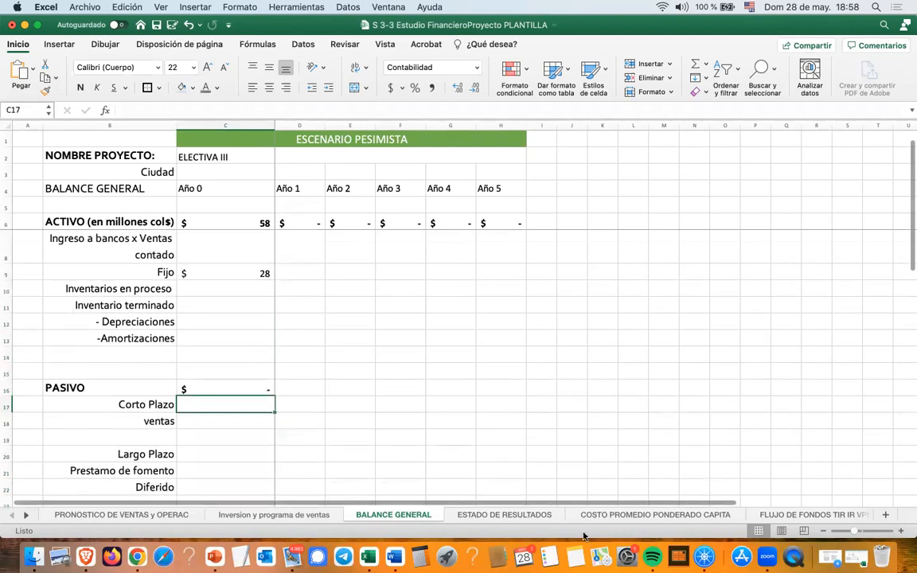
pyautogui.click(497, 514)
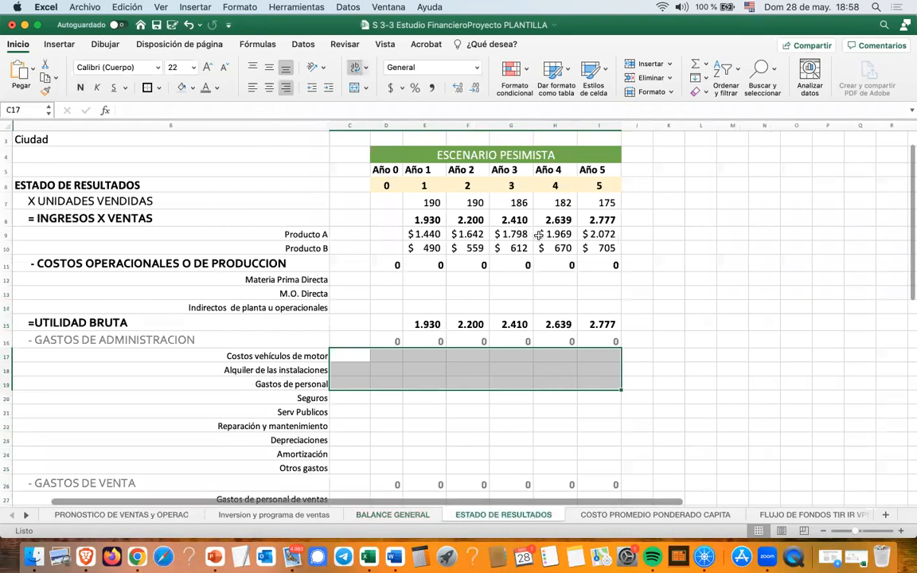
pyautogui.scroll(3, 611, 360)
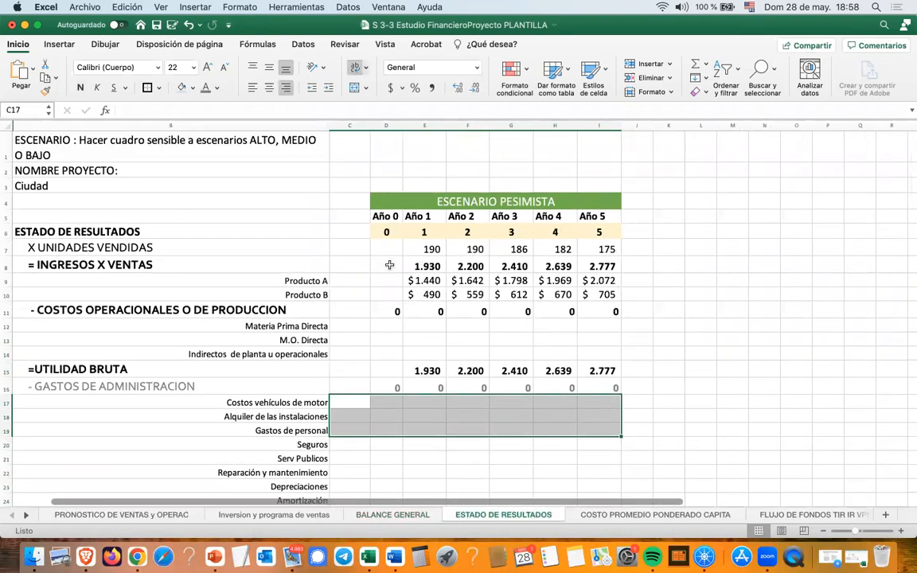
# - Examine the financing sources on the COSTO PROMEDIO PONDERADO sheet, from APORTES DE CAPITAL through FINANCIACION PRIVADA
pyautogui.click(643, 515)
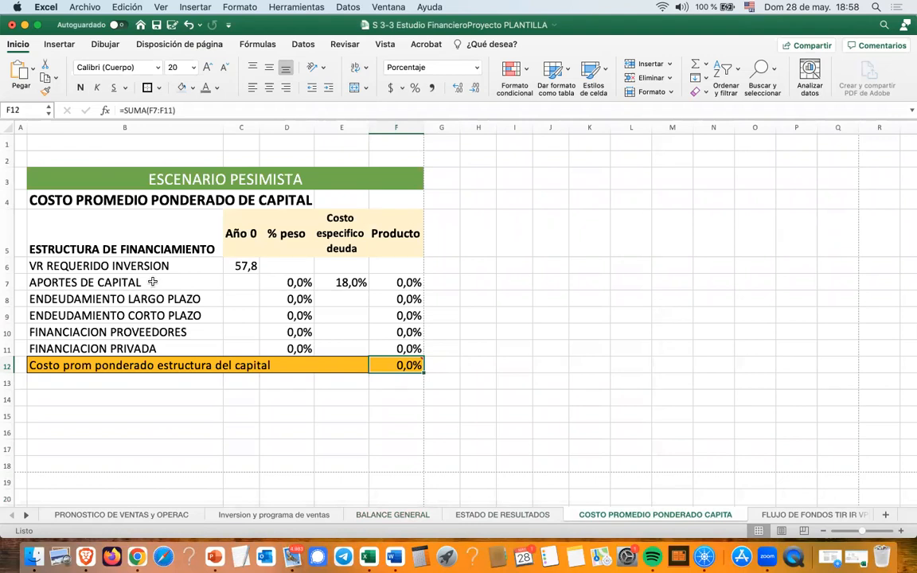
pyautogui.click(178, 283)
pyautogui.moveTo(179, 282); pyautogui.dragTo(293, 283)
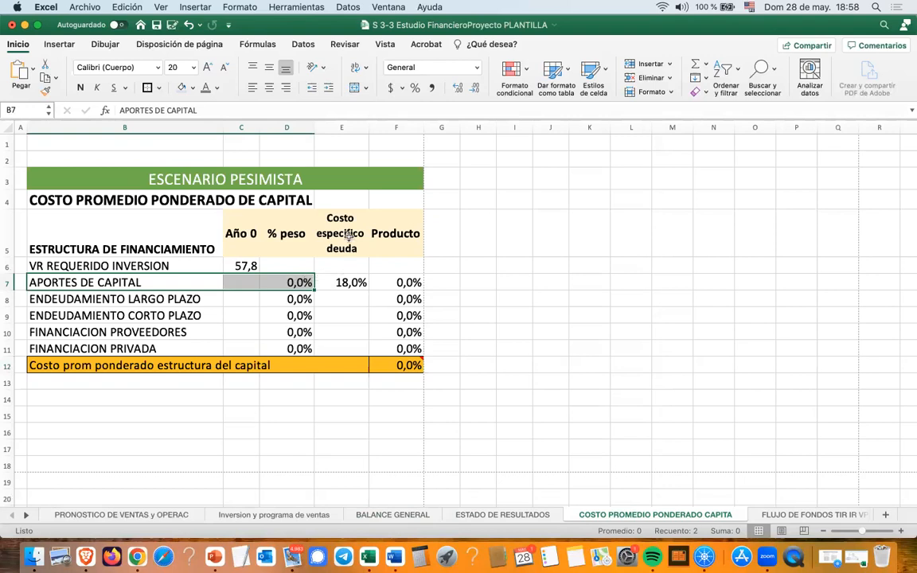
pyautogui.click(342, 283)
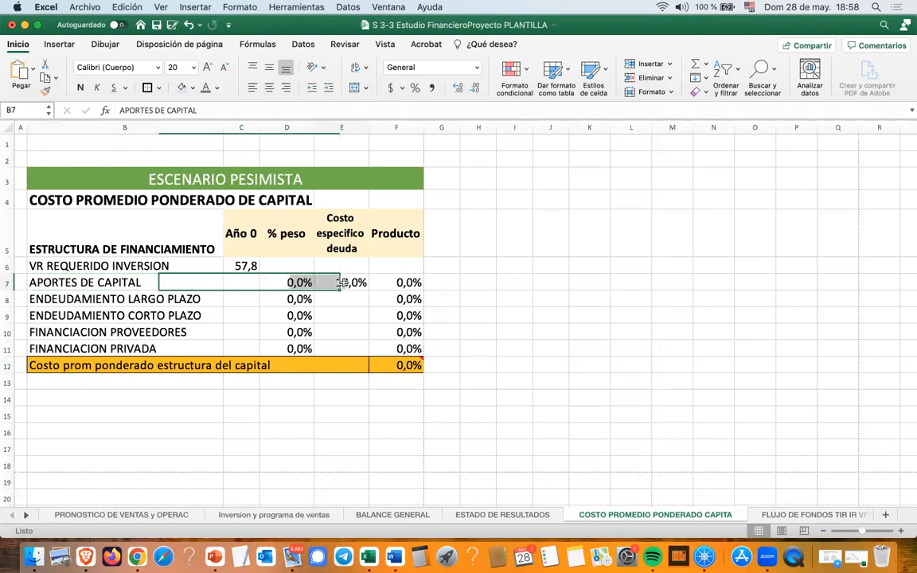
pyautogui.click(178, 283)
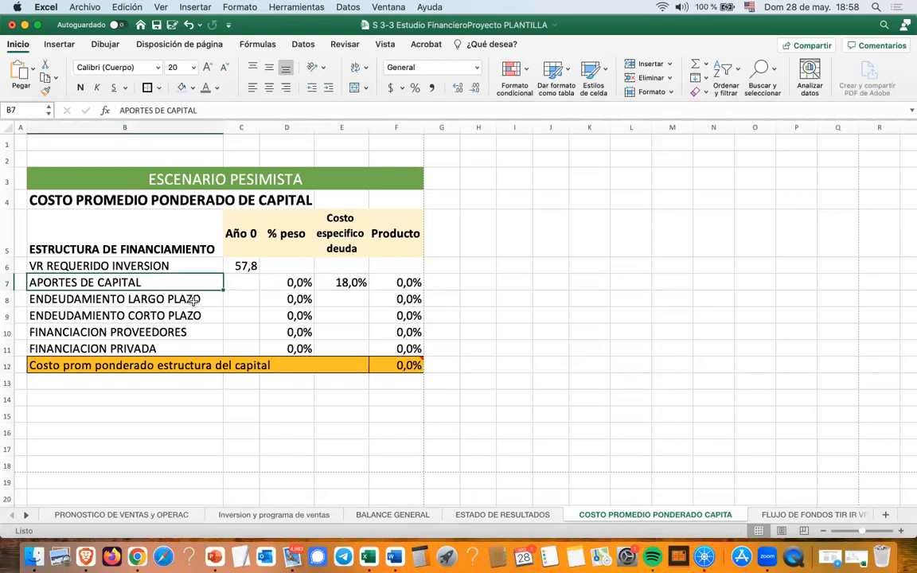
pyautogui.click(193, 301)
pyautogui.press('Down')
pyautogui.press('Down')
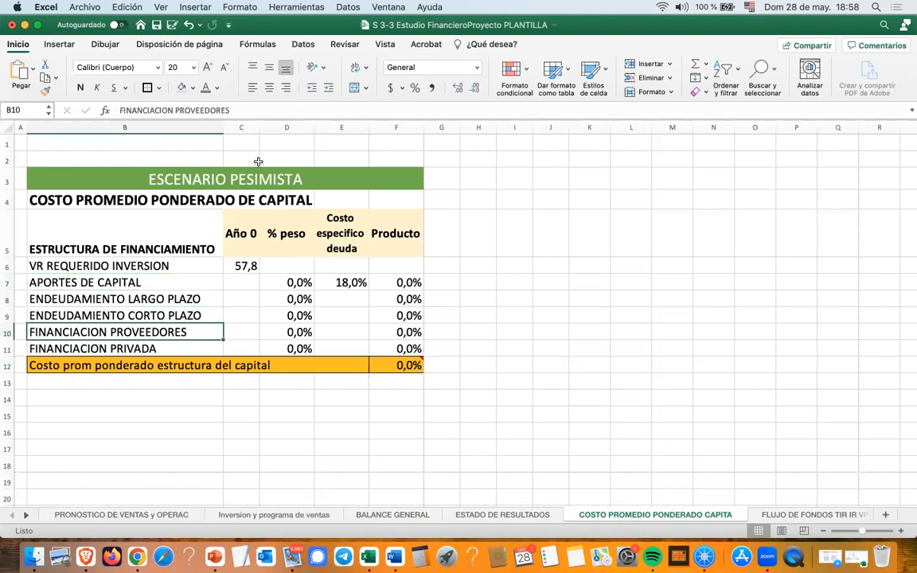
pyautogui.press('Down')
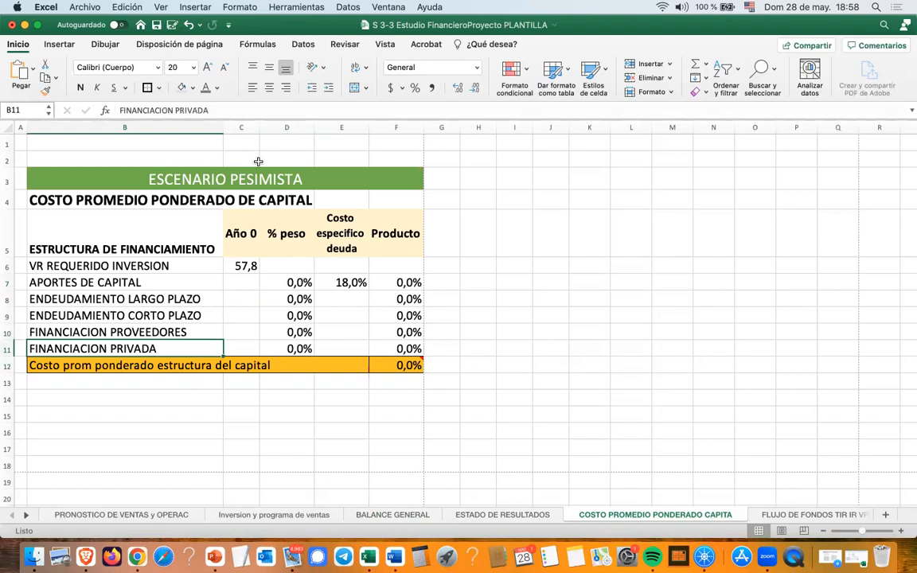
# - Check the specific cost of APORTES DE CAPITAL and the formula and note of the weighted average capital cost in F12
pyautogui.press('Right')
pyautogui.press('Right')
pyautogui.press('Up')
pyautogui.press('Up')
pyautogui.press('Up')
pyautogui.press('Up')
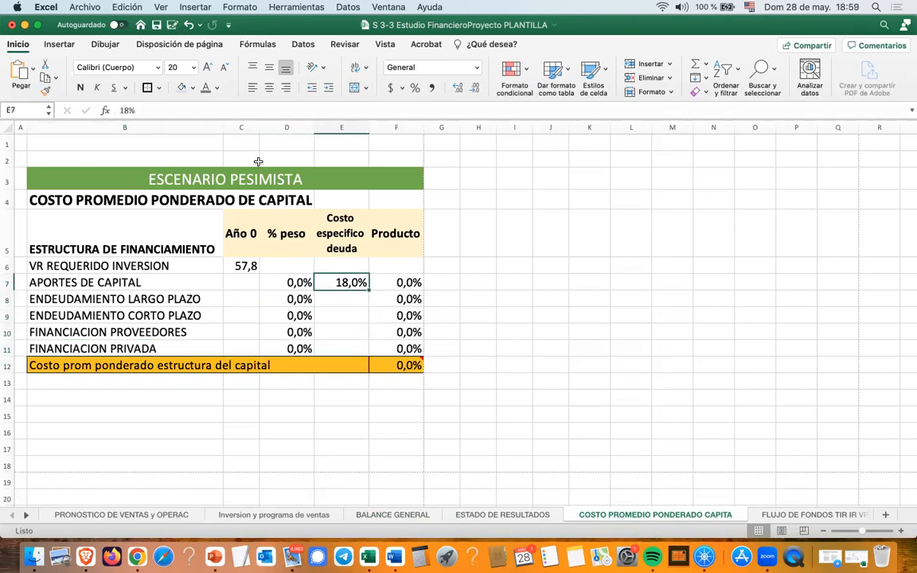
pyautogui.click(399, 364)
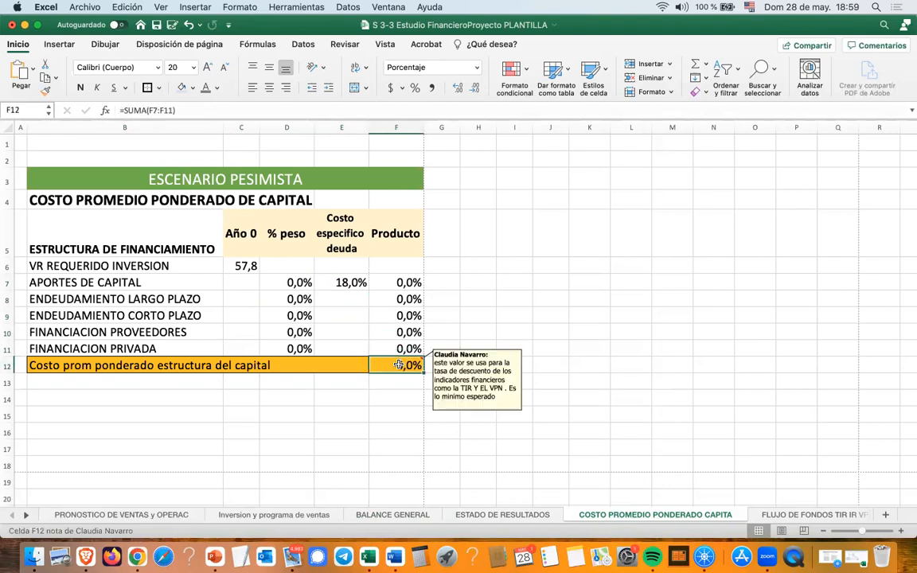
pyautogui.click(89, 196)
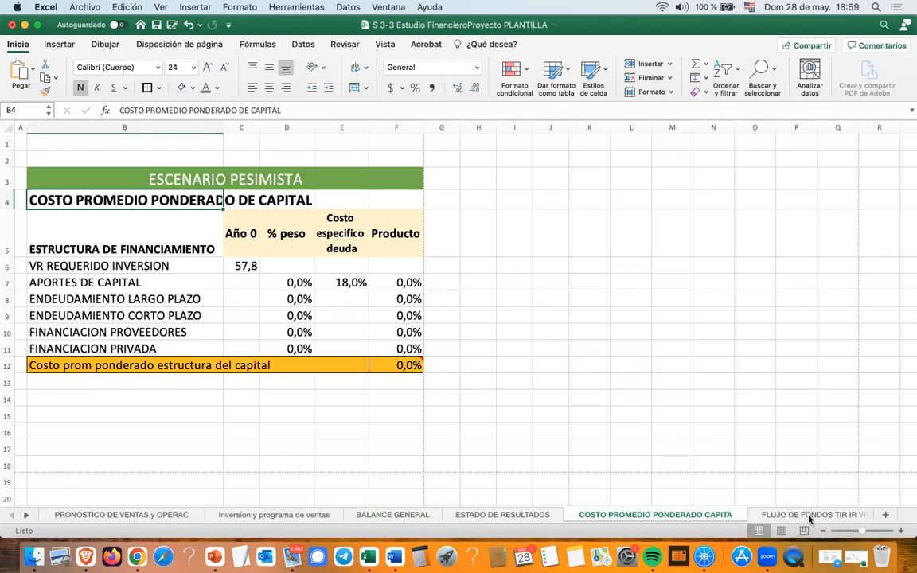
pyautogui.click(410, 365)
pyautogui.moveTo(415, 364); pyautogui.dragTo(385, 368)
pyautogui.moveTo(384, 368)
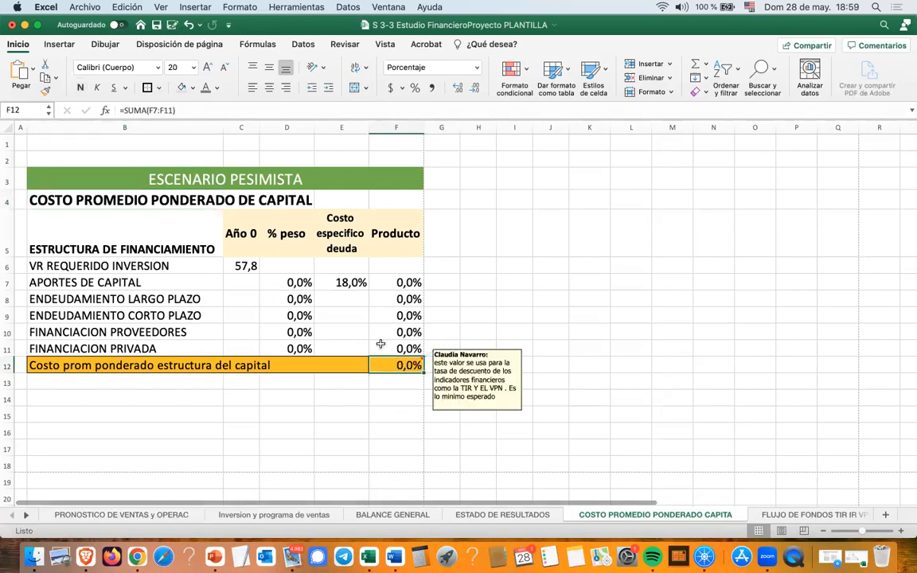
# - Inspect the year 0 Fondos requeridos in FLUJO DE FONDOS TIR IR VPN and the UTILIDAD NETA for years 1 to 5 in ESTADO DE RESULTADOS
pyautogui.click(813, 516)
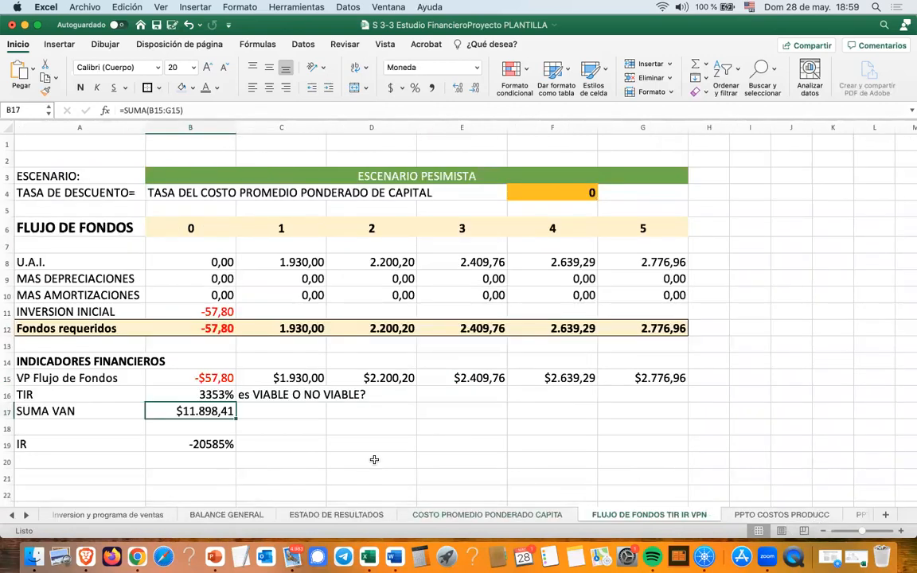
pyautogui.click(217, 329)
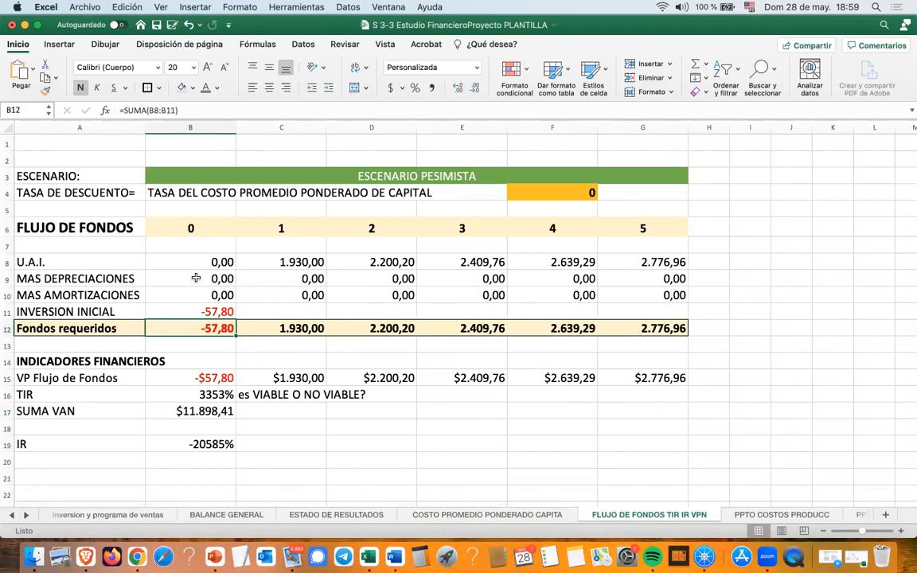
pyautogui.click(336, 516)
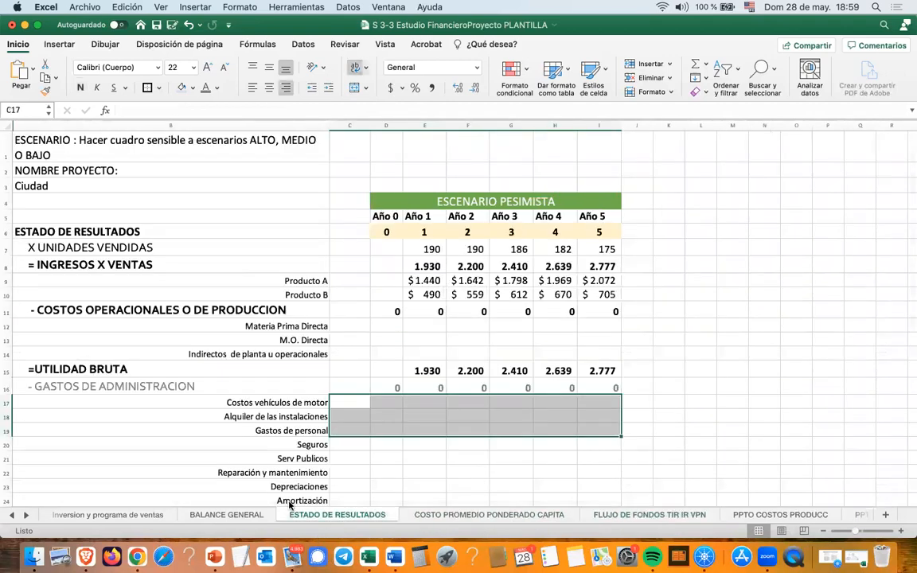
pyautogui.scroll(-5, 390, 444)
pyautogui.scroll(-2, 391, 446)
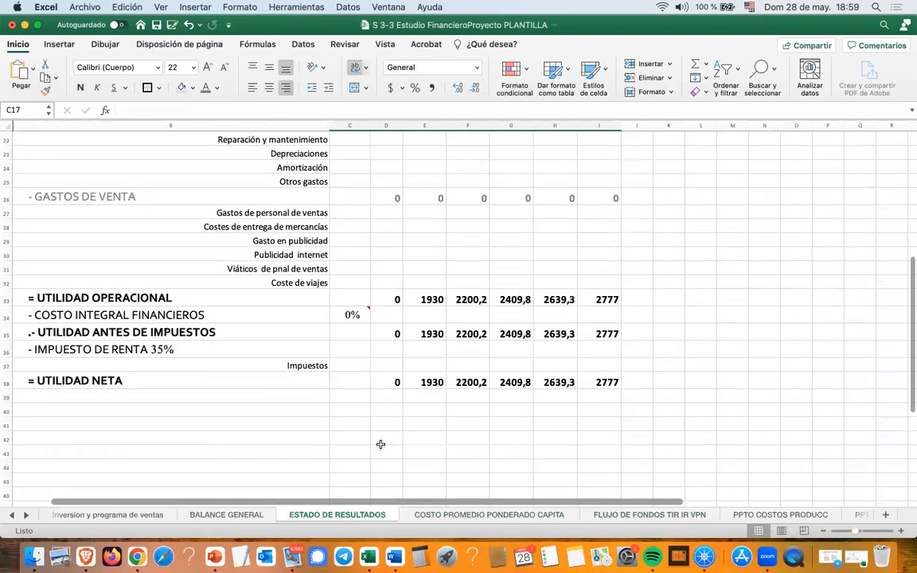
pyautogui.moveTo(420, 382); pyautogui.dragTo(606, 382)
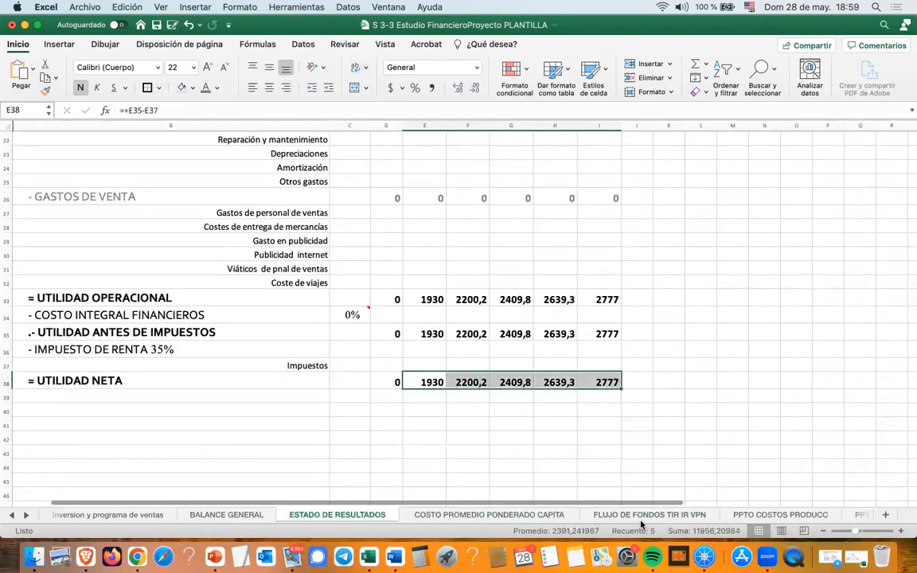
pyautogui.click(767, 516)
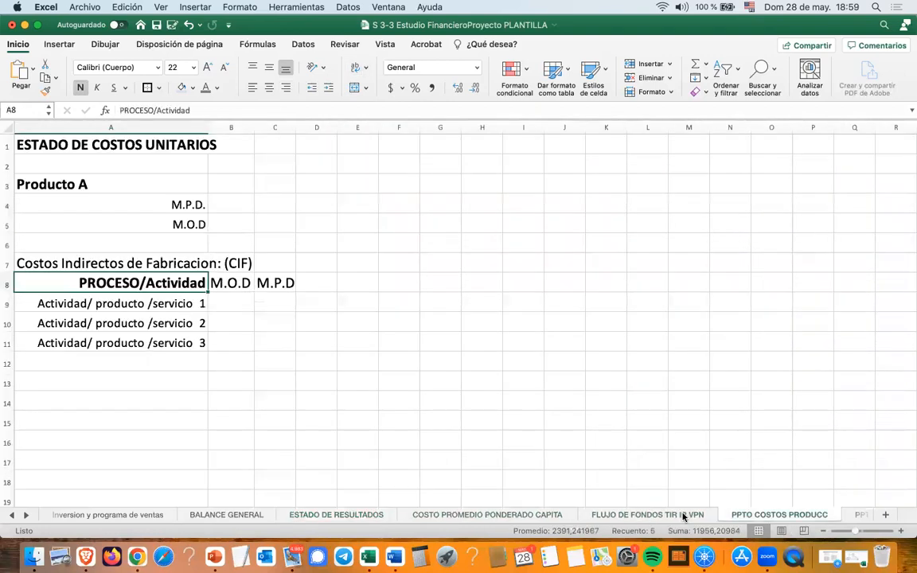
# - Review the U.A.I., depreciation, amortization and Fondos requeridos rows for years 1 to 5 in the FLUJO DE FONDOS sheet
pyautogui.click(683, 516)
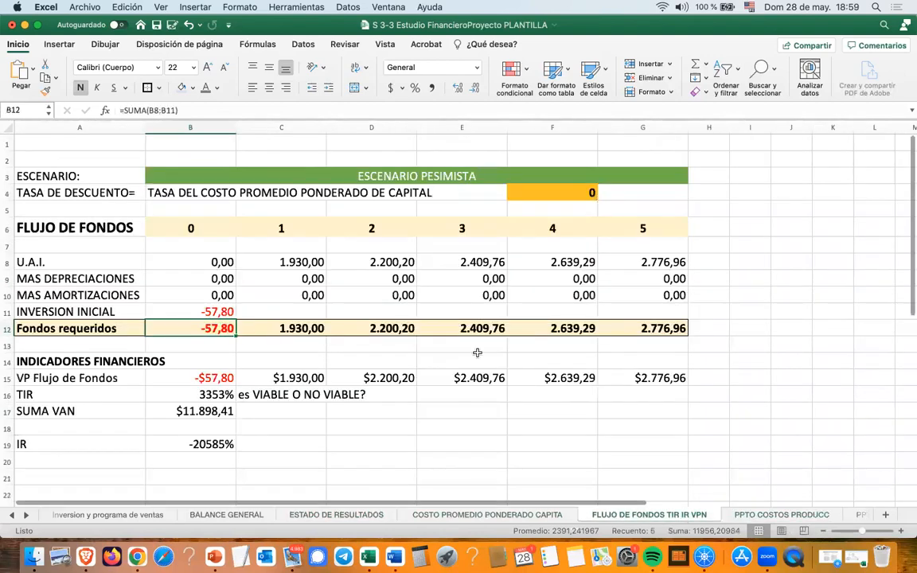
pyautogui.click(275, 264)
pyautogui.moveTo(306, 281); pyautogui.dragTo(651, 296)
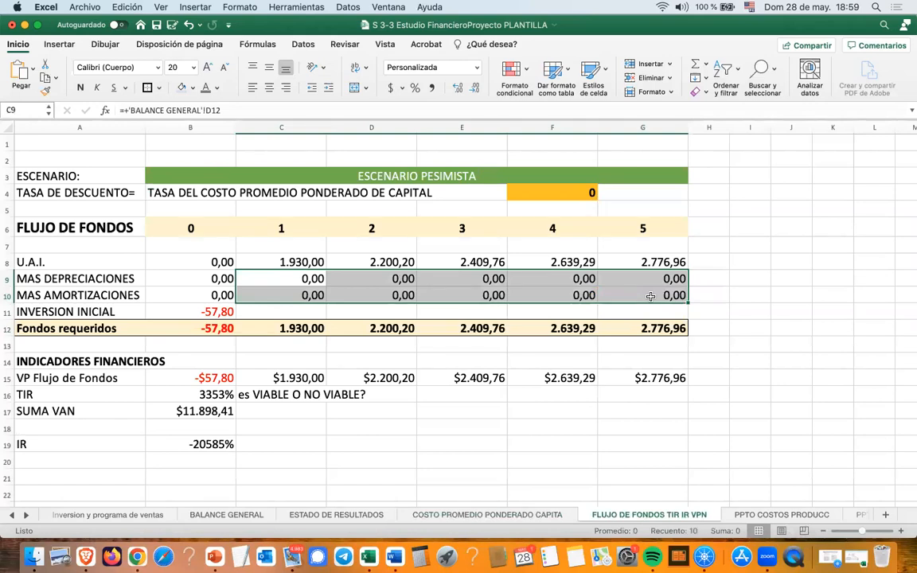
pyautogui.click(308, 328)
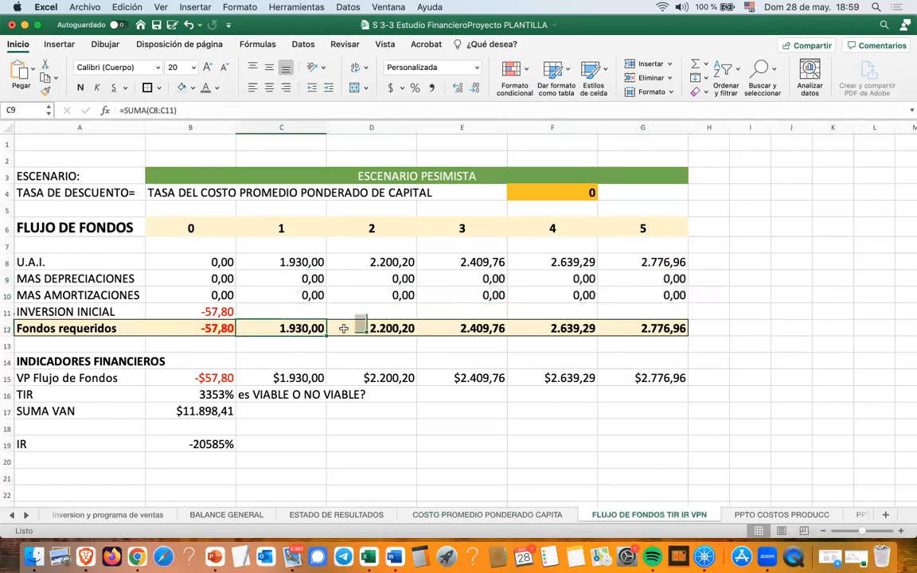
pyautogui.moveTo(344, 328); pyautogui.dragTo(670, 327)
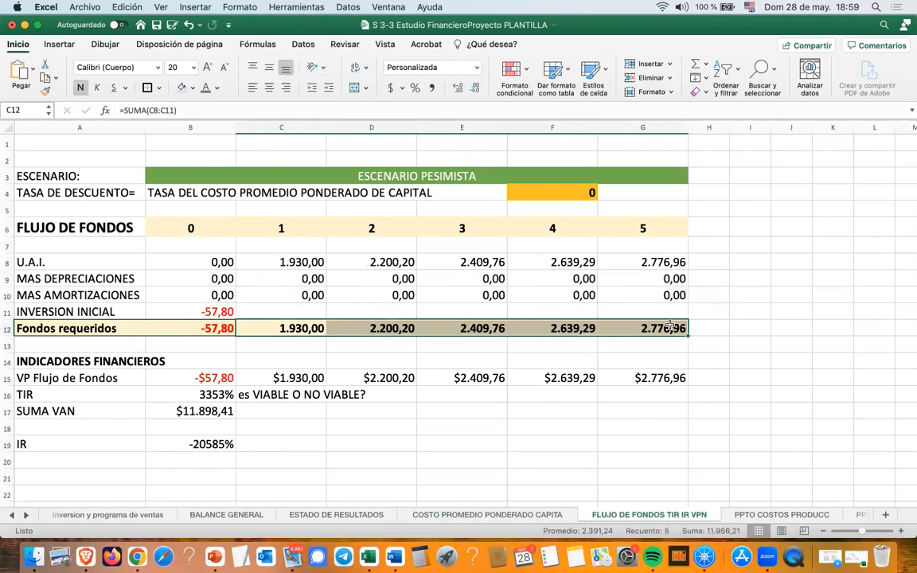
# - Examine the VP Flujo de Fondos, SUMA VAN and TIR indicators against the cash flow table and the INVERSION INICIAL
pyautogui.click(103, 380)
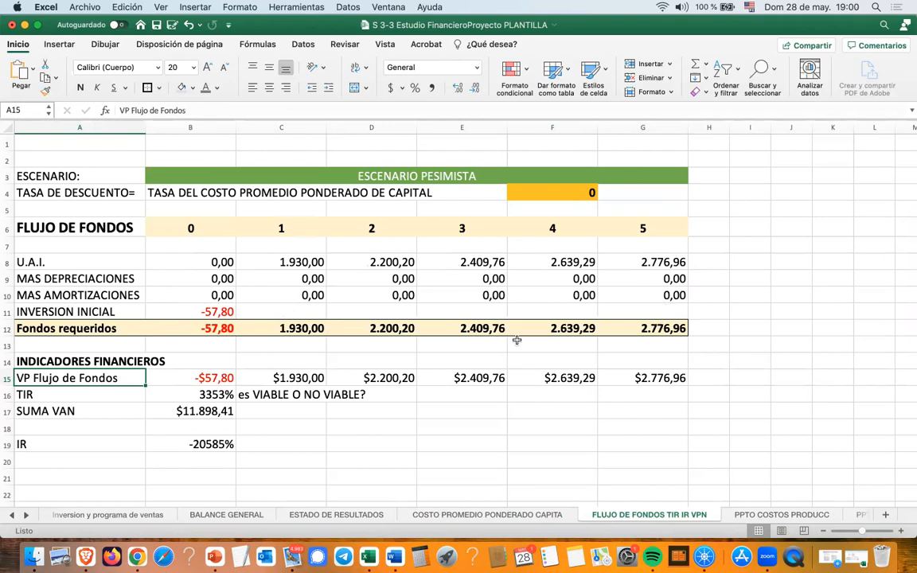
pyautogui.moveTo(211, 228); pyautogui.dragTo(676, 332)
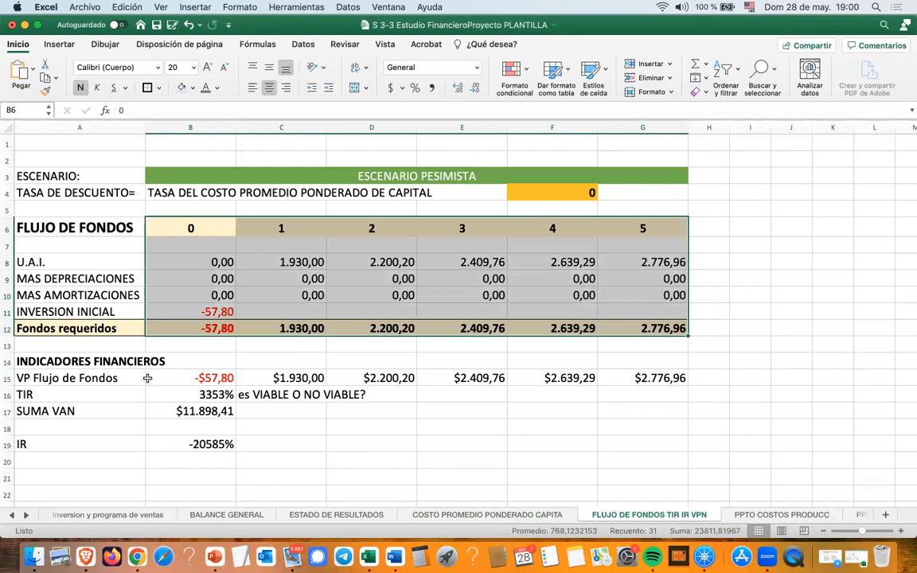
pyautogui.click(214, 410)
pyautogui.moveTo(171, 379); pyautogui.dragTo(717, 379)
pyautogui.moveTo(658, 378); pyautogui.dragTo(658, 378)
pyautogui.click(193, 396)
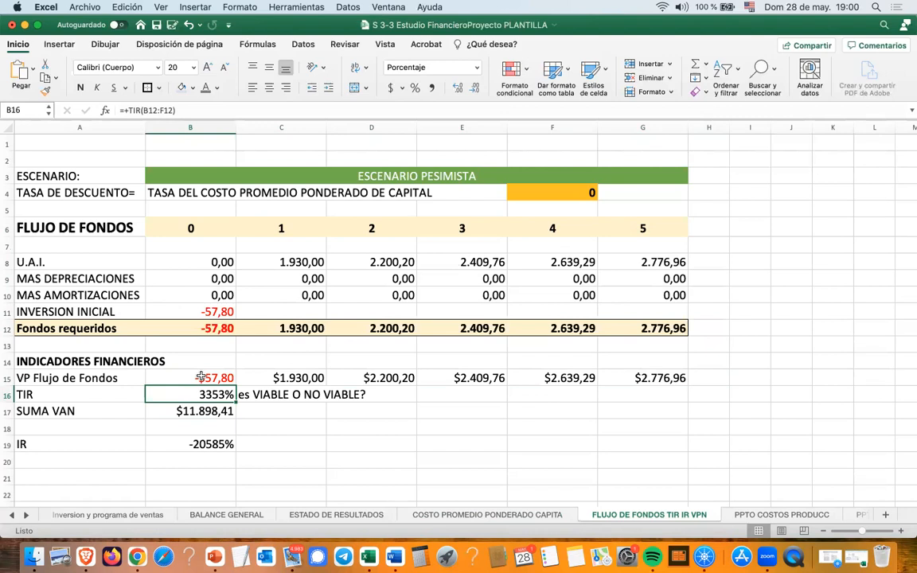
pyautogui.click(213, 312)
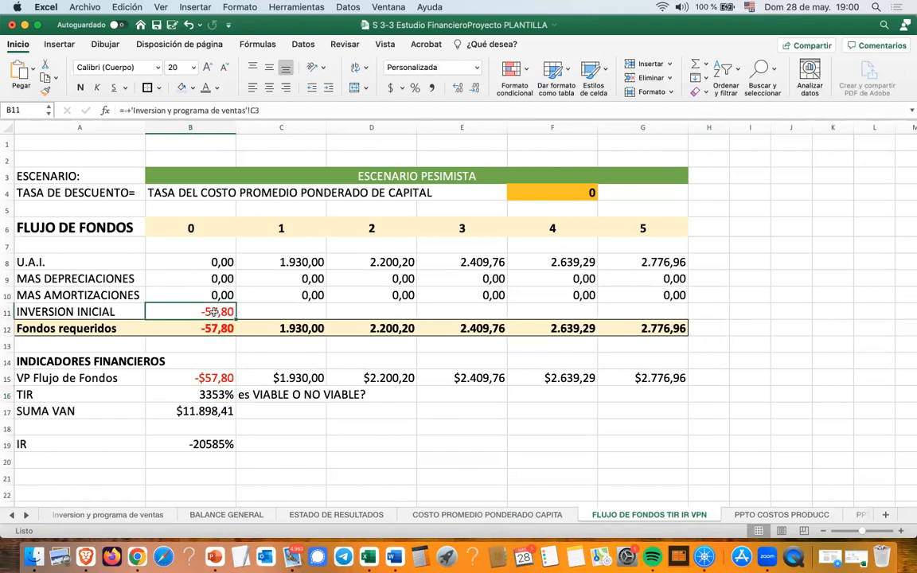
# - Check the VP Flujo de Fondos values for years 0 to 5 and the TIR formula in FLUJO DE FONDOS TIR IR VPN
pyautogui.click(206, 379)
pyautogui.moveTo(303, 376); pyautogui.dragTo(641, 373)
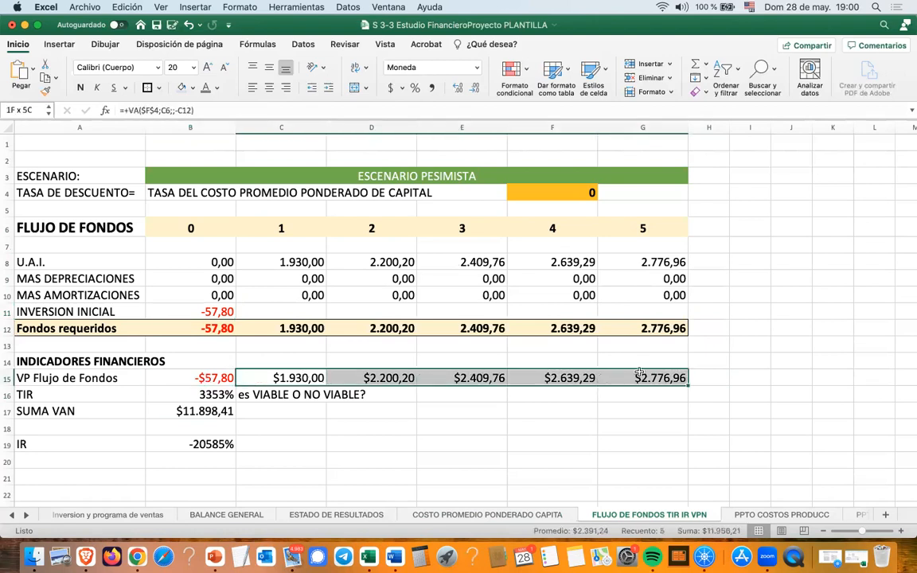
pyautogui.click(224, 392)
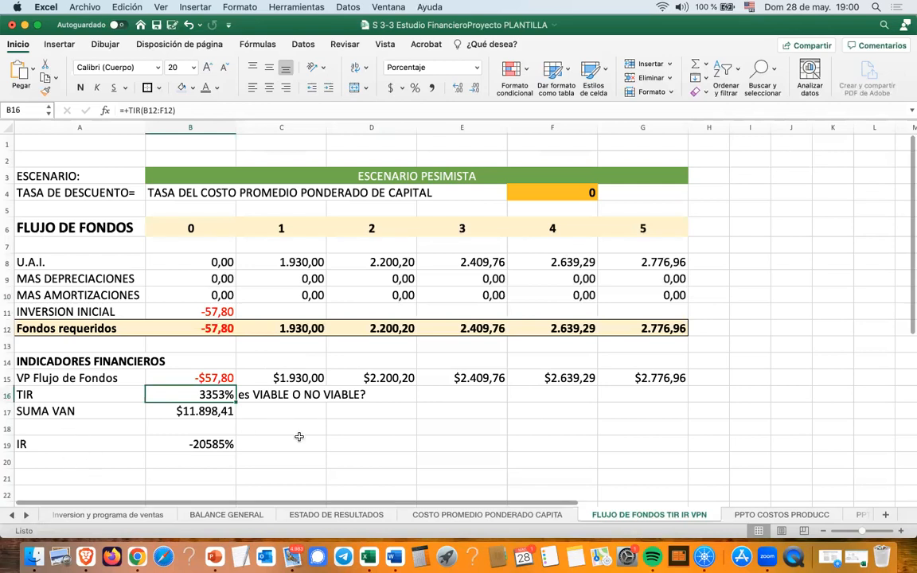
# - Examine Producto A's M.P.D. and M.O.D entries and the Costos Indirectos de Fabricacion heading in the PPTO COSTOS PRODUCC sheet
pyautogui.click(787, 516)
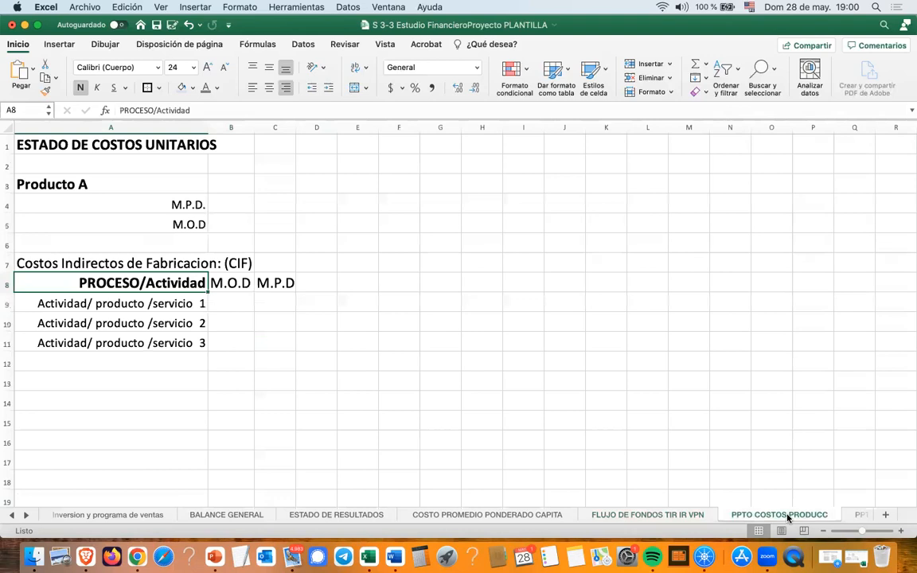
pyautogui.click(127, 181)
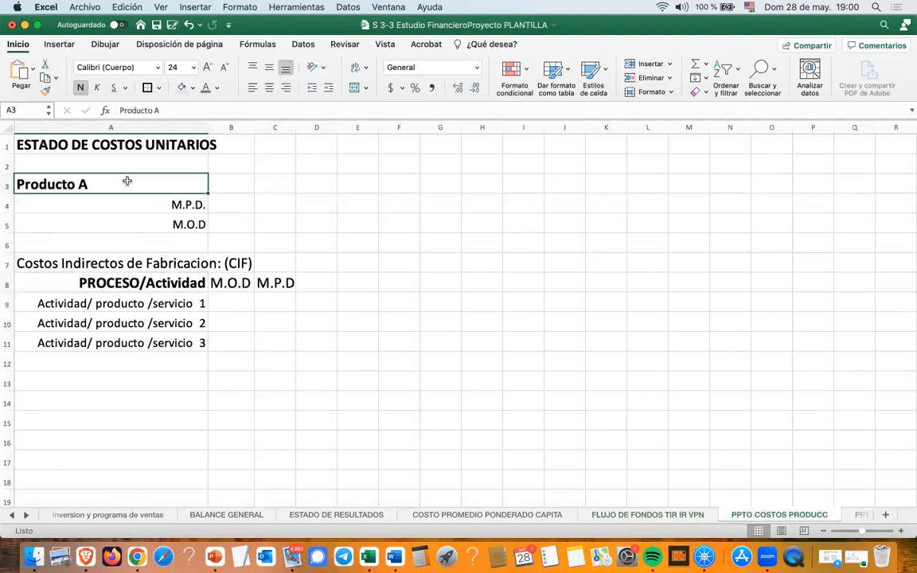
pyautogui.click(172, 204)
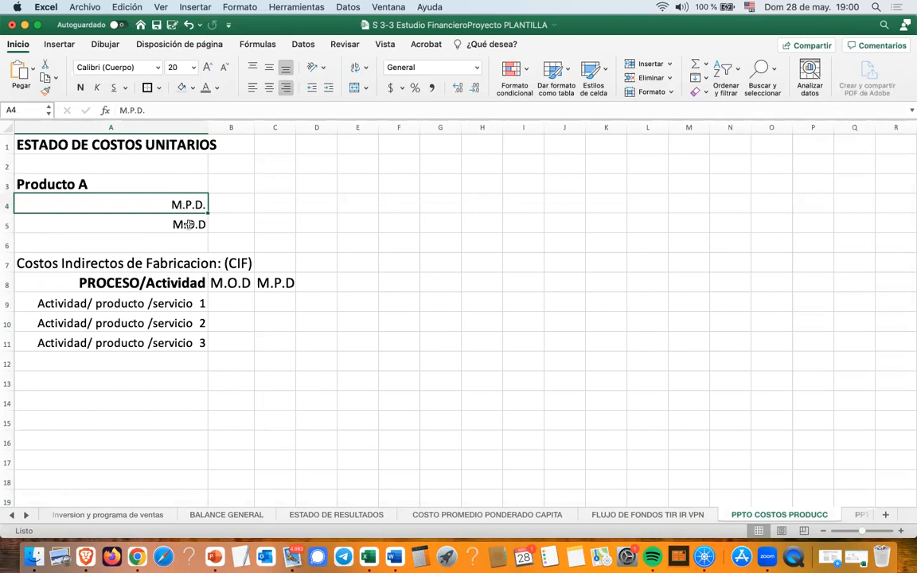
pyautogui.click(189, 224)
pyautogui.click(191, 263)
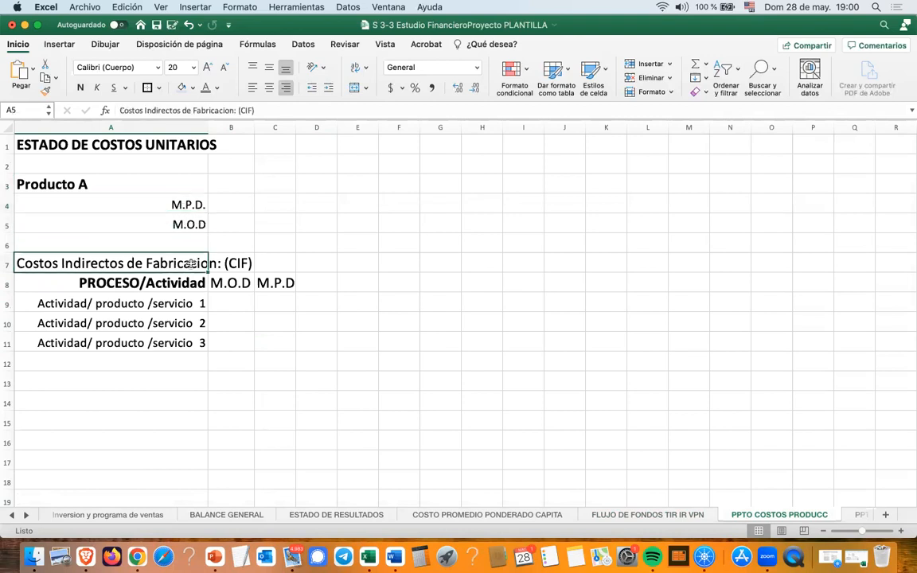
# - Review the three Actividad/producto/servicio rows with their M.O.D cells and the CIF heading of the unit cost statement
pyautogui.moveTo(170, 300); pyautogui.dragTo(164, 341)
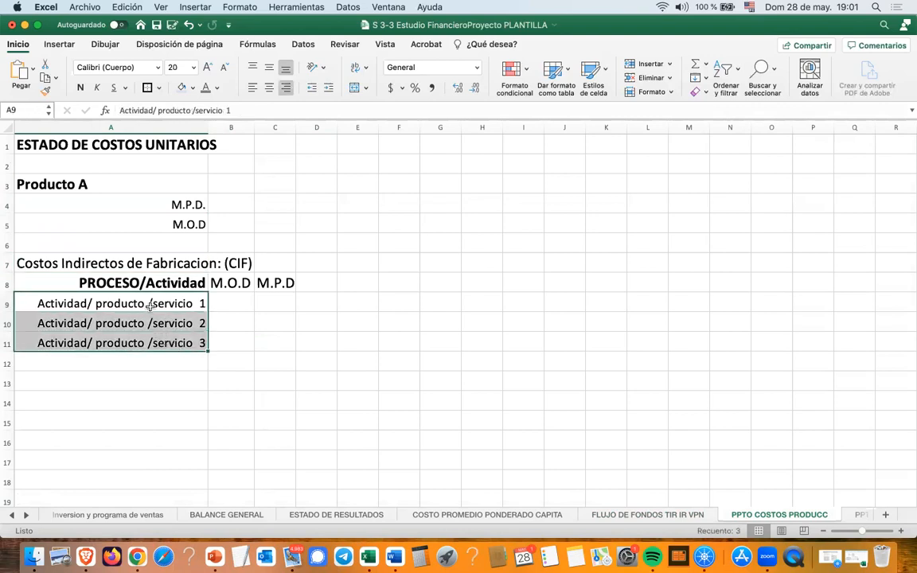
pyautogui.click(235, 301)
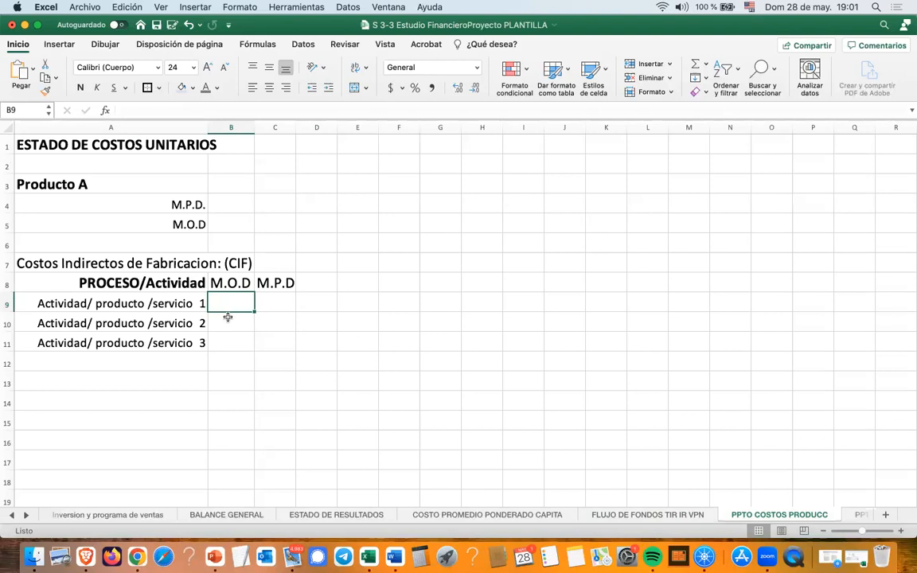
pyautogui.click(227, 318)
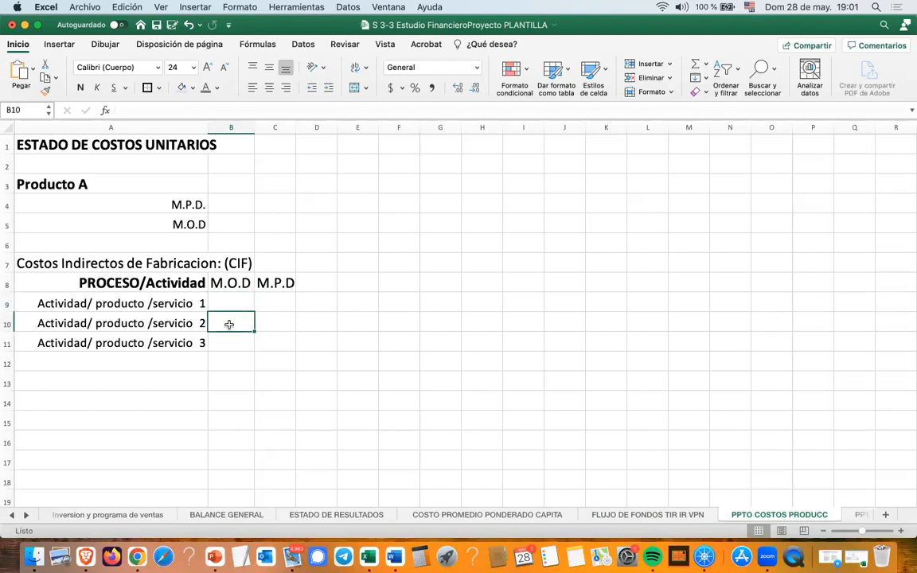
pyautogui.moveTo(242, 305); pyautogui.dragTo(234, 338)
pyautogui.click(239, 265)
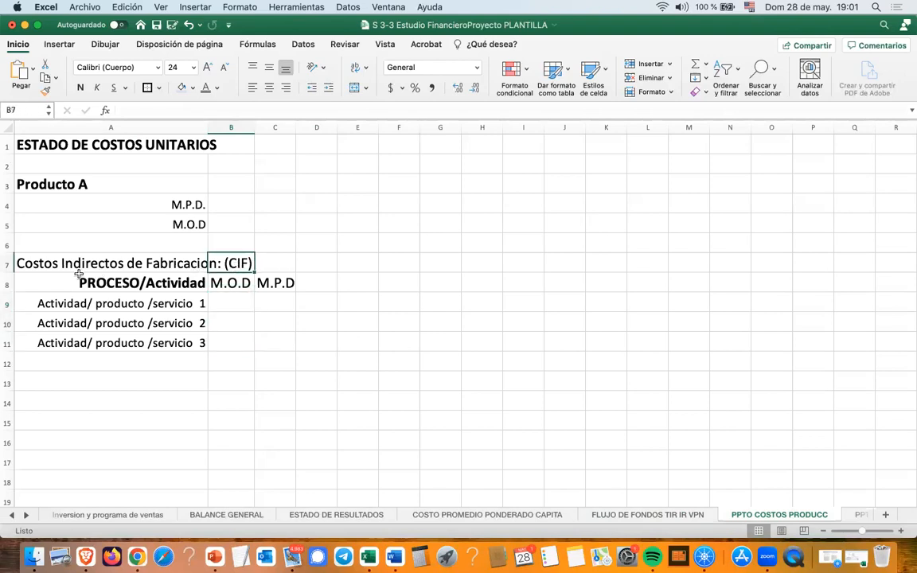
pyautogui.click(47, 265)
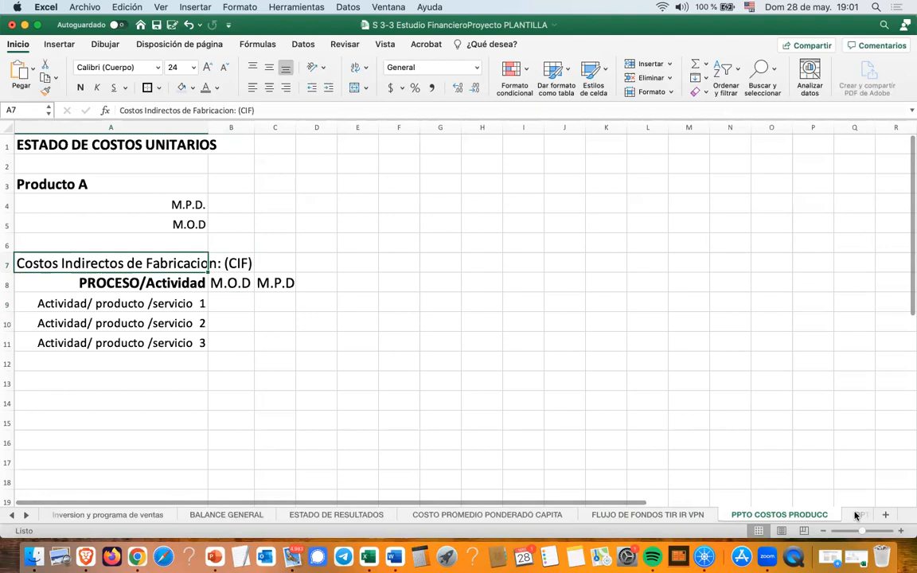
# - View the PPTO GASTOS DE ADMON, PPTO GASTOS DE VENTAS and GASTOS FINANCIEROS sheets in turn
pyautogui.click(25, 516)
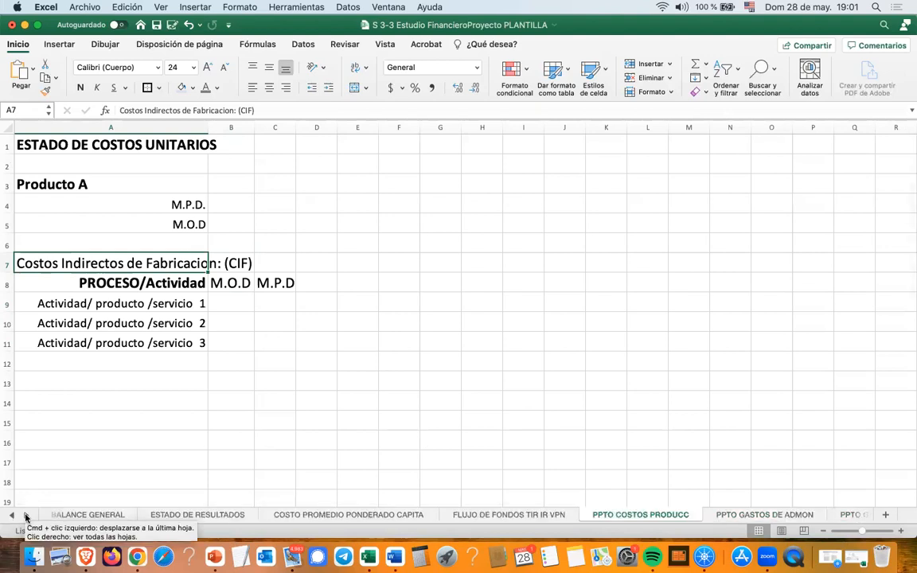
pyautogui.click(765, 515)
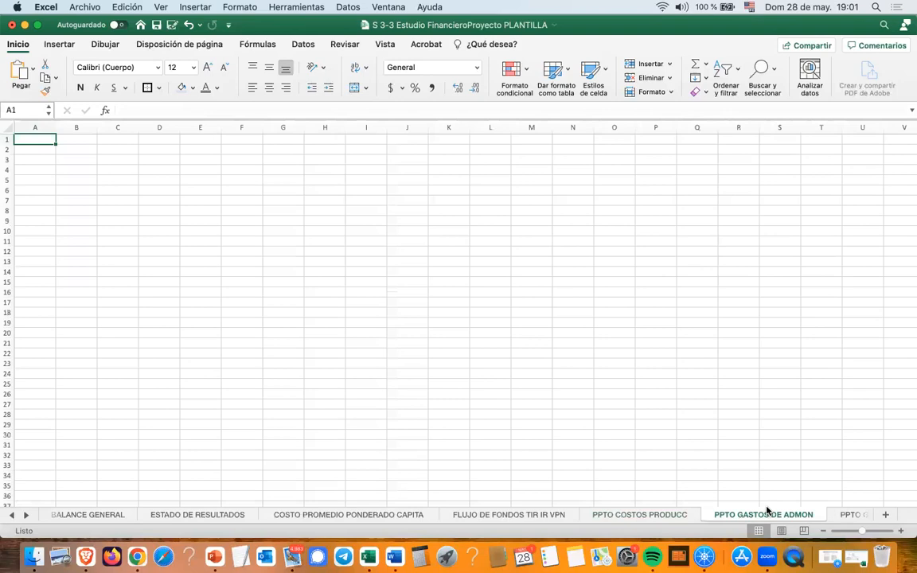
pyautogui.click(844, 515)
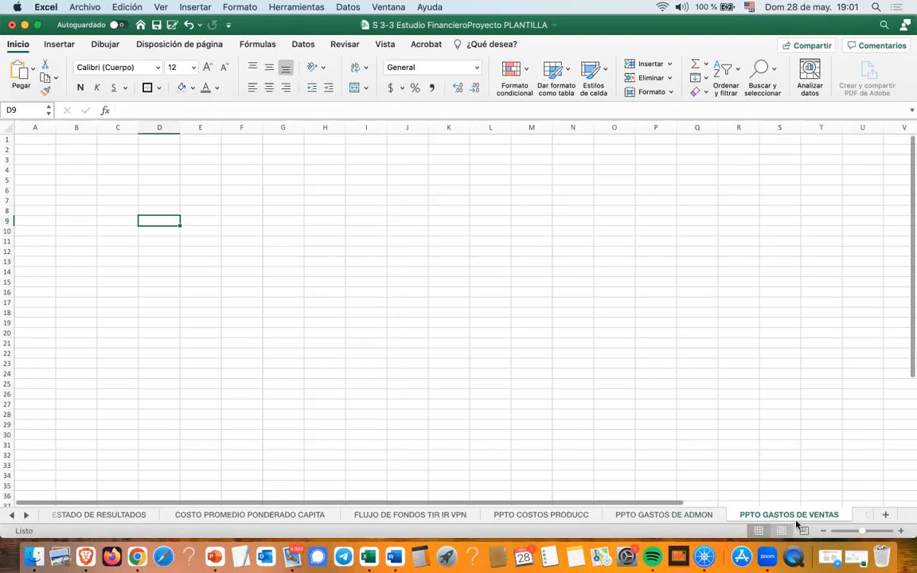
pyautogui.click(860, 515)
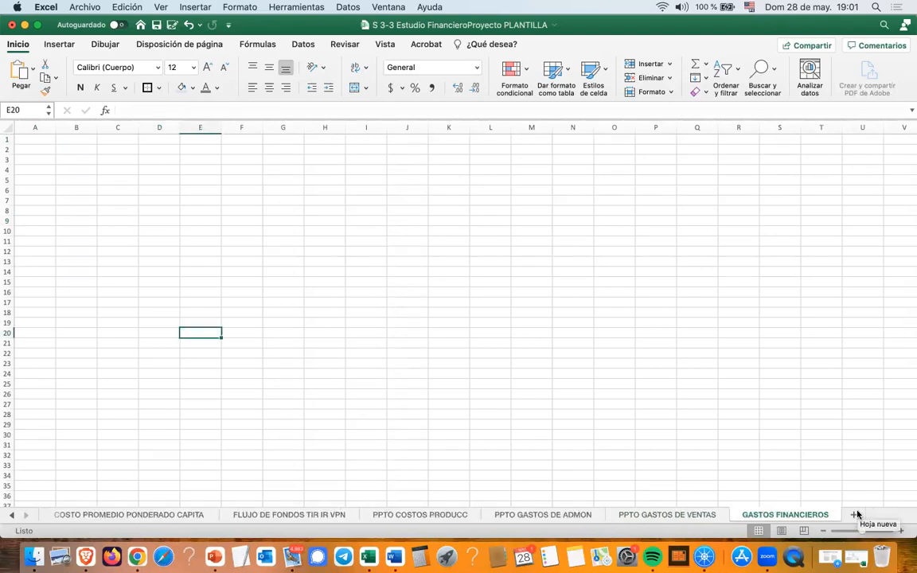
# - Return to the PRONOSTICO DE VENTAS y OPERAC sheet and look over the BALANCE GENERAL sheet
pyautogui.click(12, 516)
pyautogui.click(12, 516)
pyautogui.click(12, 516)
pyautogui.click(12, 516)
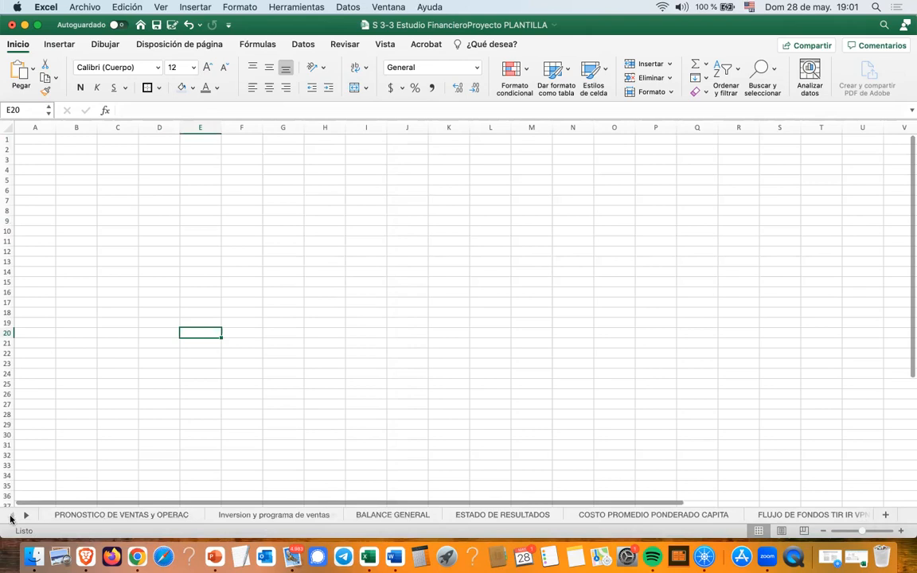
pyautogui.click(124, 515)
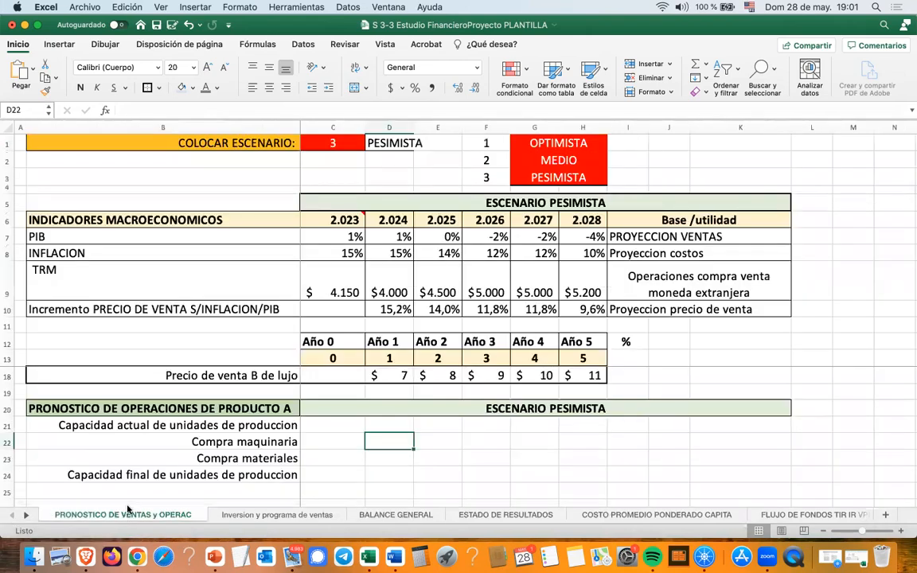
pyautogui.click(423, 516)
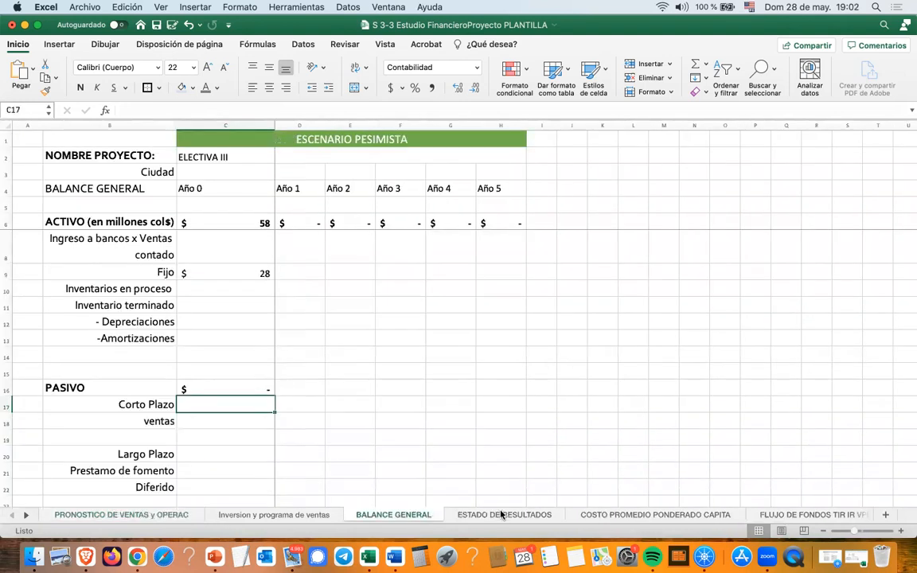
# - Inspect the INGRESOS X VENTAS row in ESTADO DE RESULTADOS and the year 1 formulas for Producto A and total sales income
pyautogui.click(502, 515)
pyautogui.scroll(10, 439, 372)
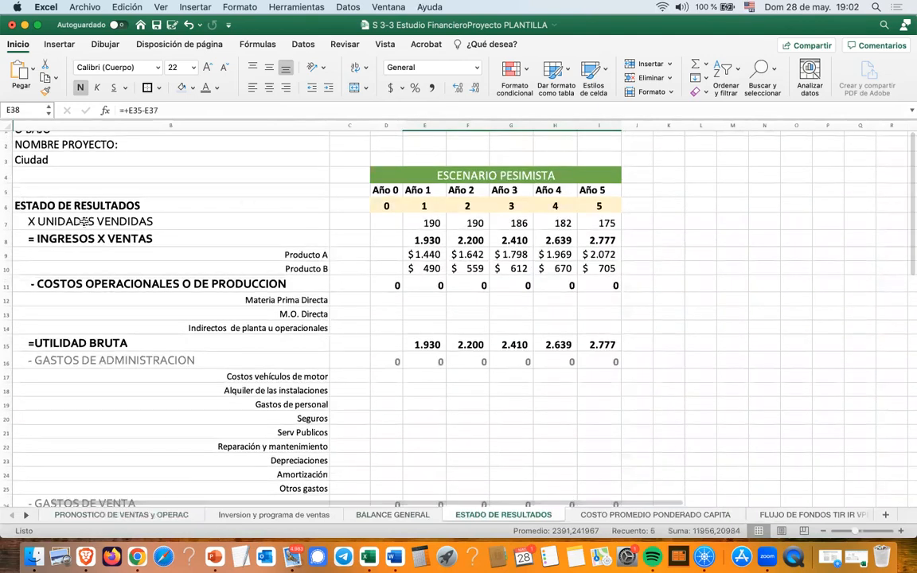
pyautogui.moveTo(90, 205); pyautogui.dragTo(617, 241)
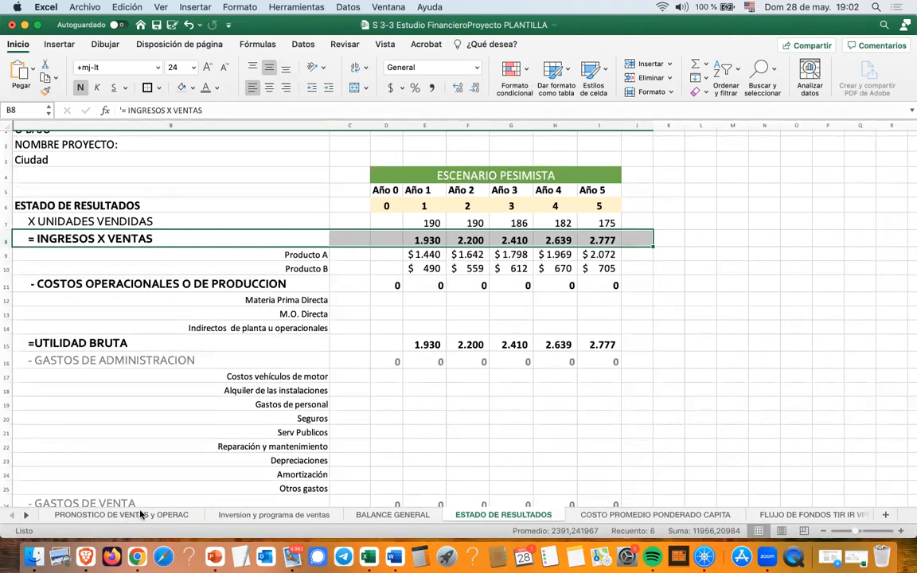
pyautogui.click(423, 252)
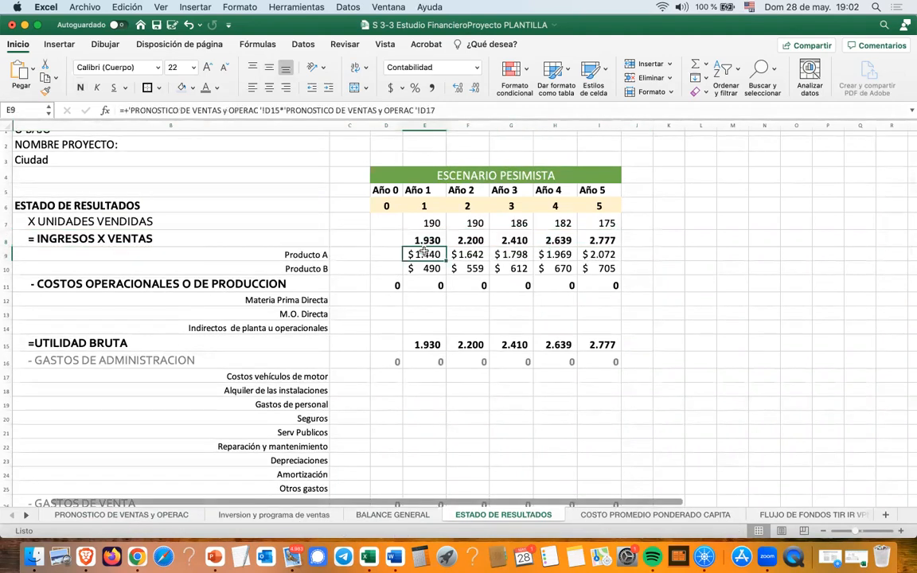
pyautogui.moveTo(424, 253)
pyautogui.mouseDown()
pyautogui.moveTo(423, 269)
pyautogui.moveTo(426, 256)
pyautogui.mouseUp()
pyautogui.click(431, 239)
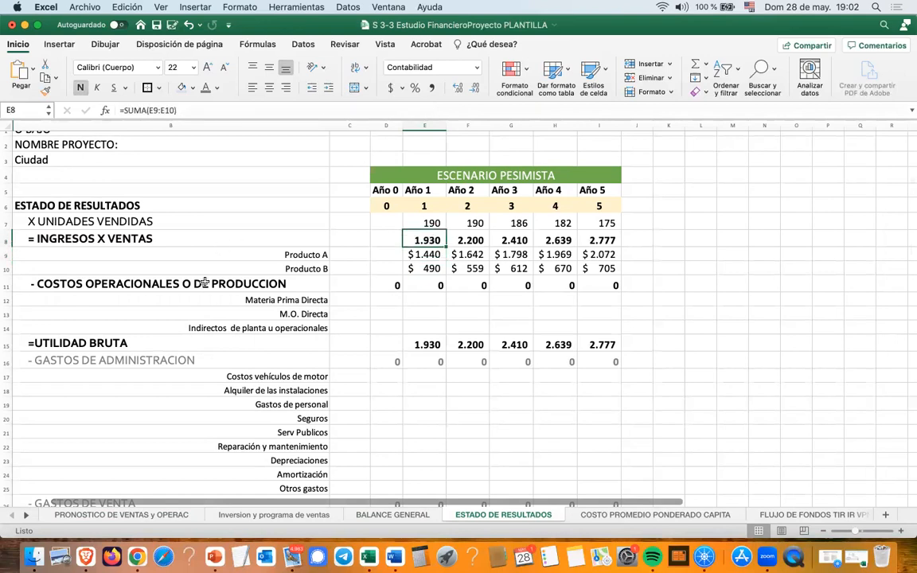
# - Switch to the PowerPoint presentation and start the slide show from slide 16, Presupuesto de Operación
pyautogui.click(213, 558)
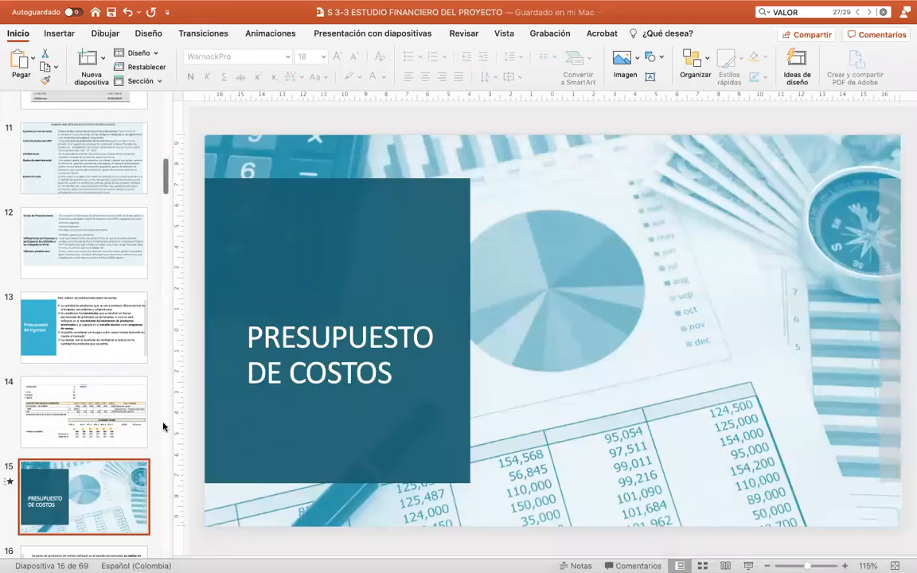
pyautogui.press('Down')
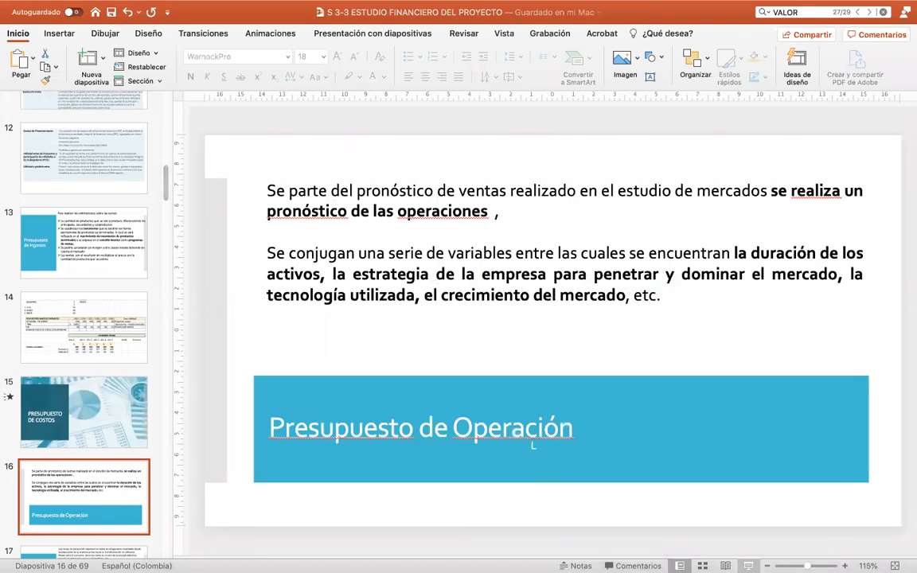
pyautogui.click(749, 567)
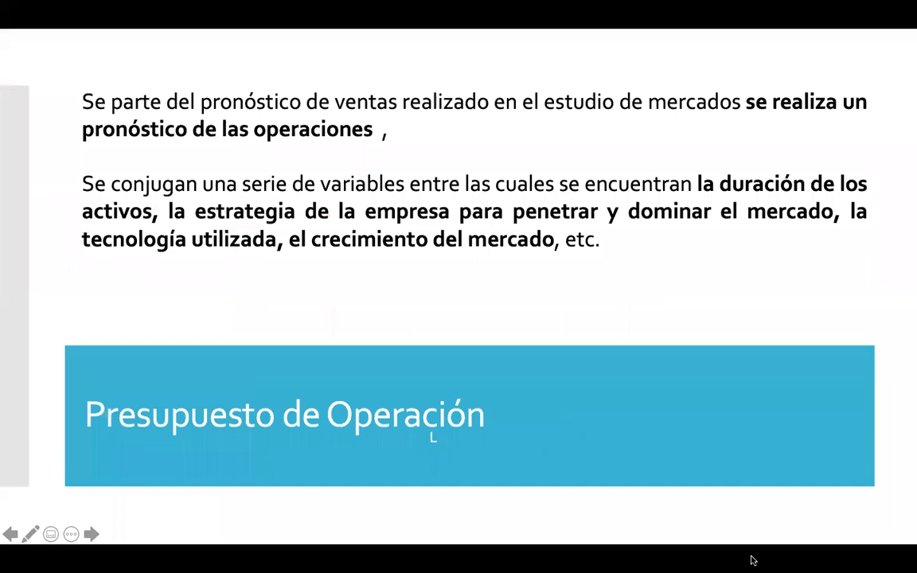